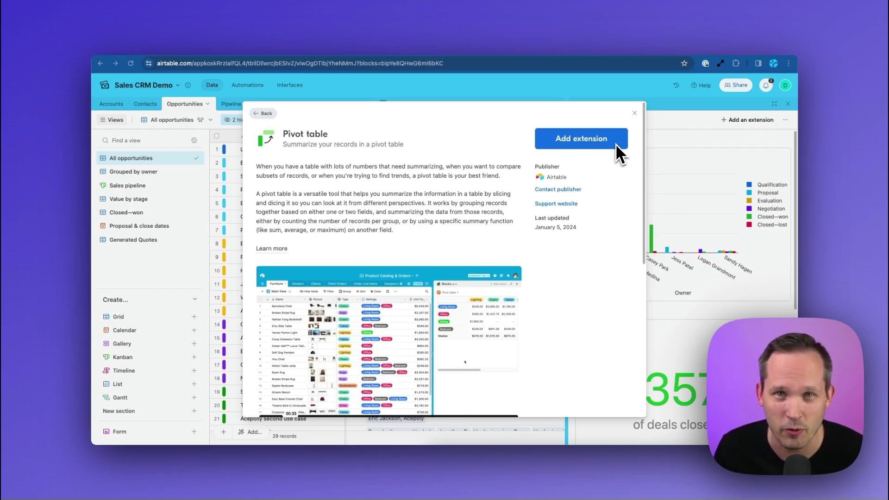
Step: Close the Pivot table extension and hide the Extensions panel to reveal the Opportunities grid
left_click(634, 114)
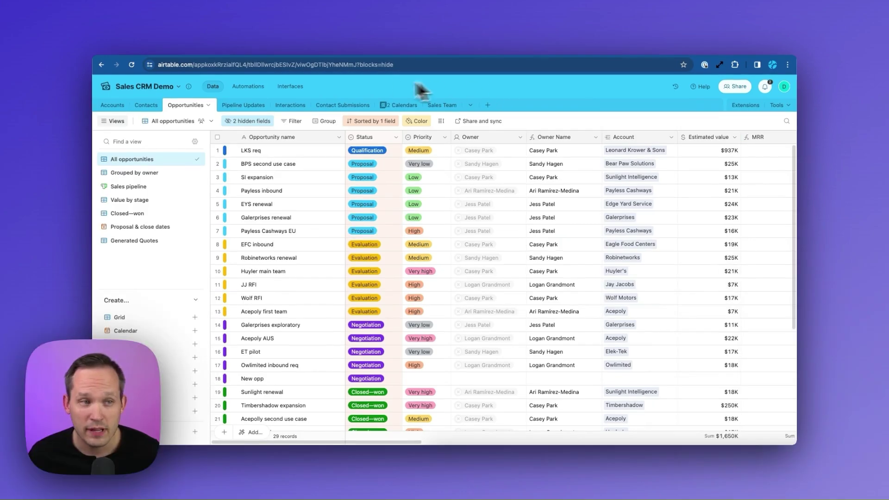
Step: Add a Dashboard layout page to the Sales Reporting interface, connected to the Opportunities table
left_click(289, 85)
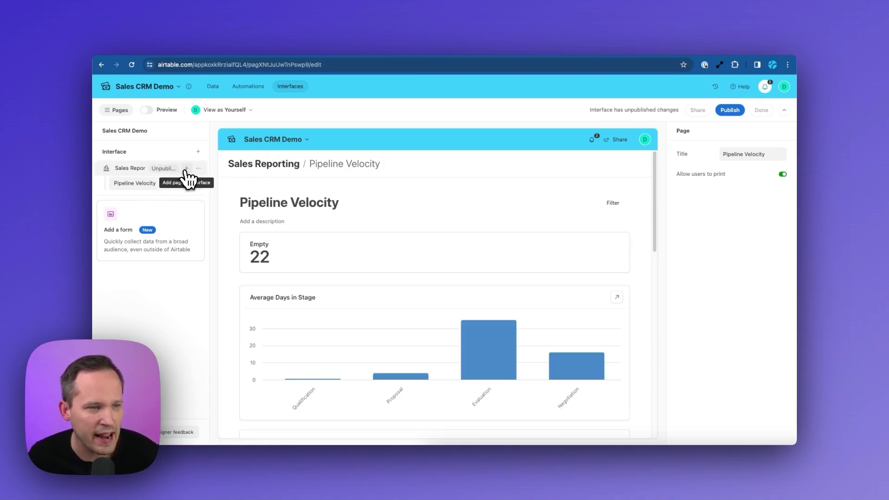
left_click(186, 171)
scroll(284, 257, "down", 2)
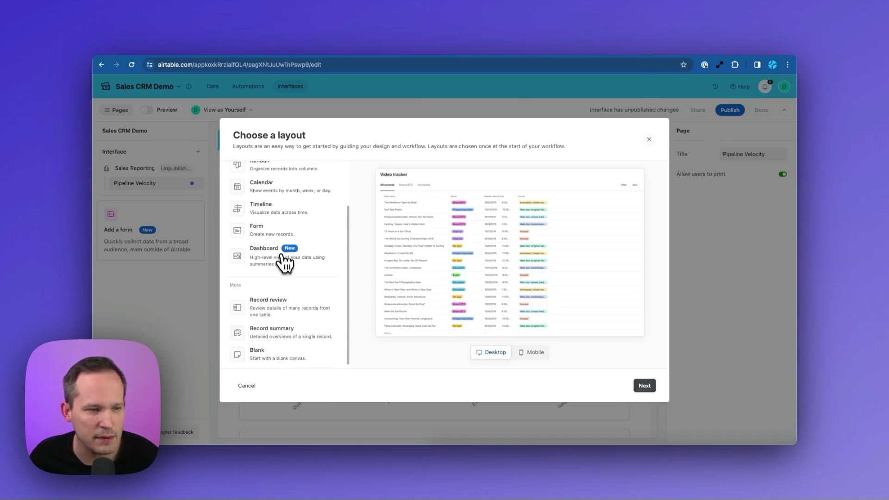
left_click(283, 266)
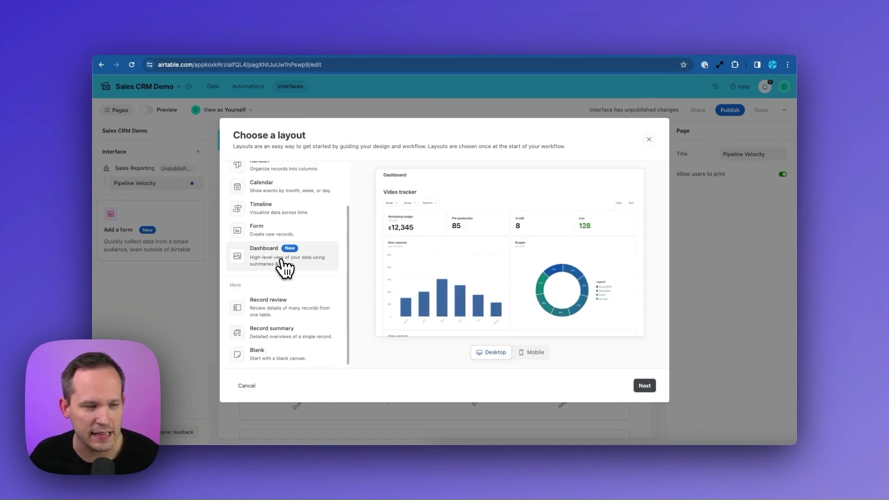
left_click(644, 386)
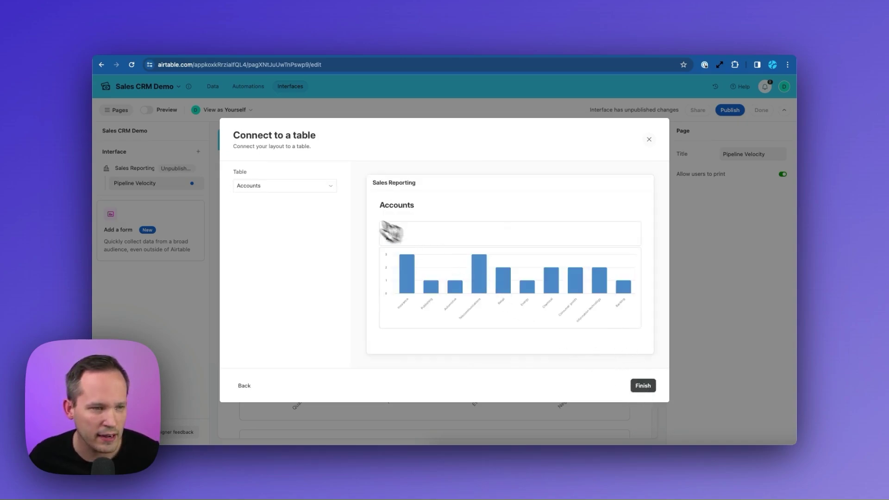
left_click(324, 187)
left_click(309, 250)
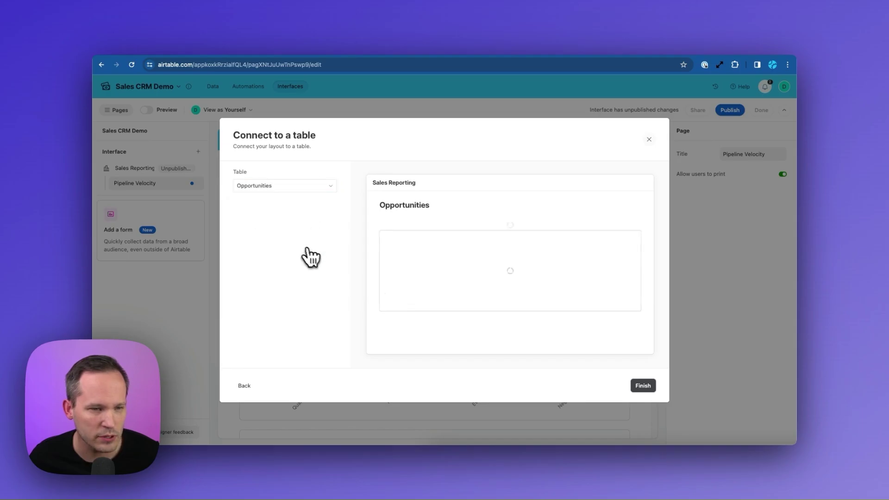
left_click(650, 390)
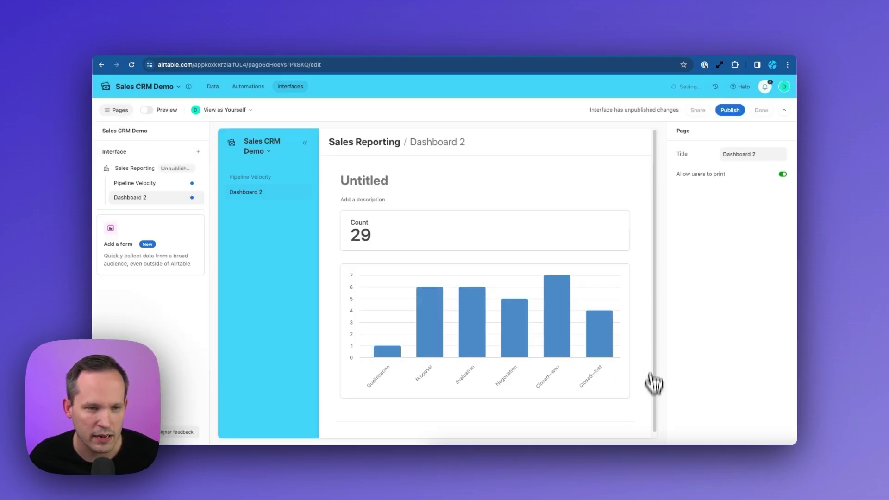
Step: Remove the default bar chart and Count number, then add a pivot table to Pipeline by Rep
left_click(541, 280)
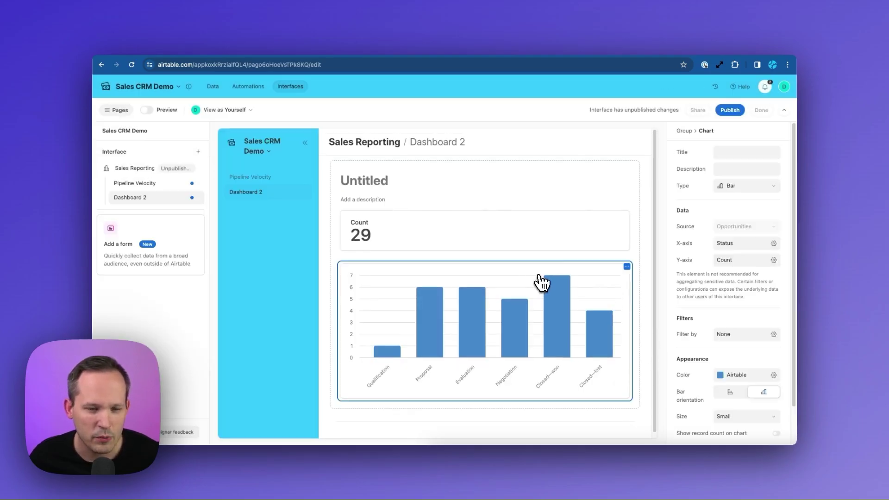
left_click(627, 268)
left_click(579, 302)
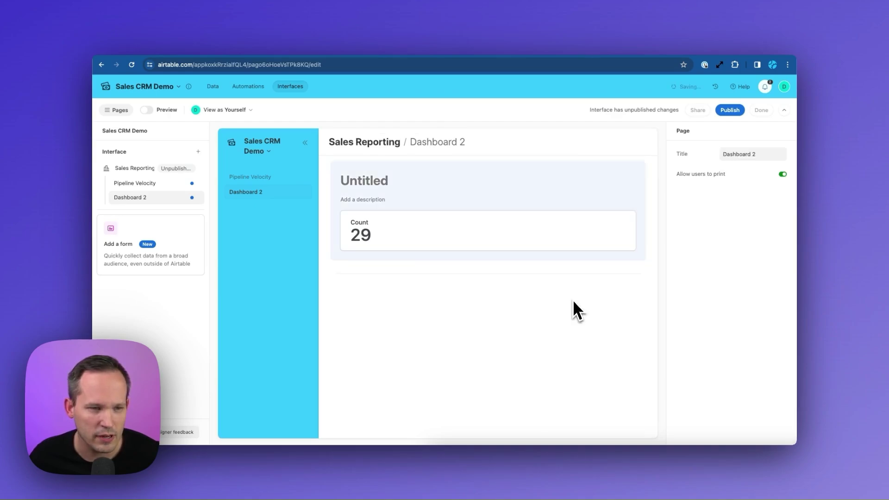
left_click(613, 237)
left_click(631, 211)
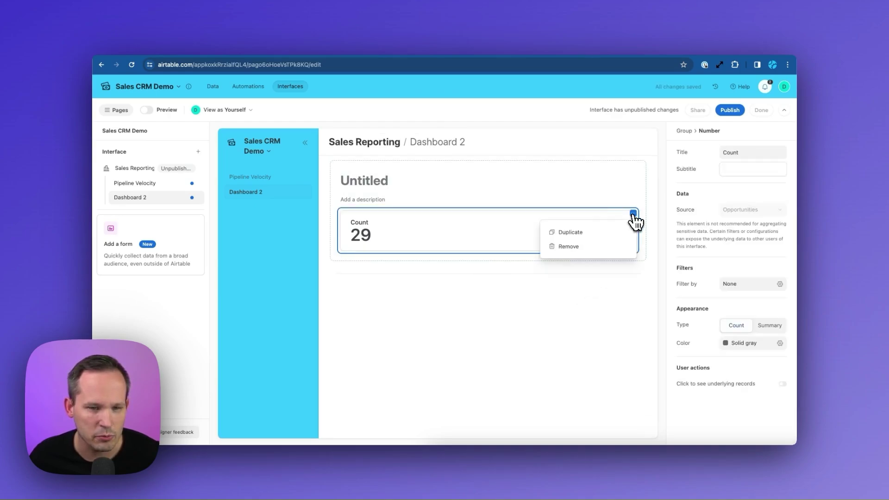
left_click(611, 247)
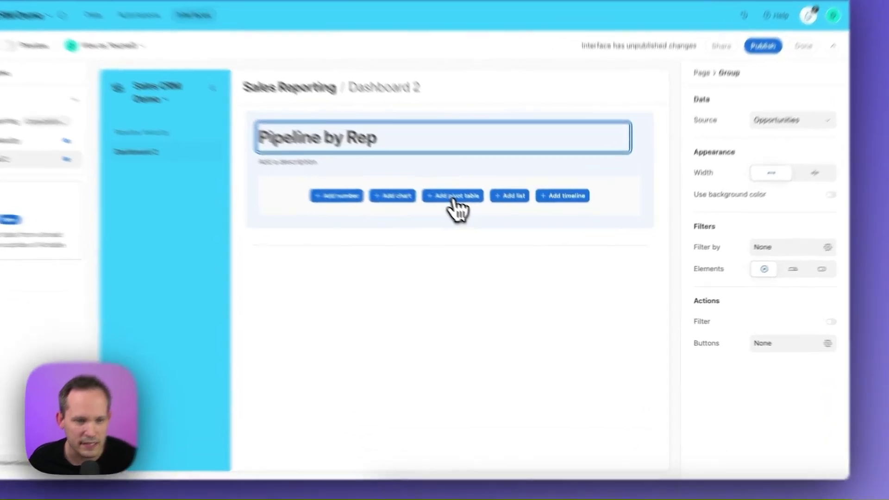
left_click(492, 227)
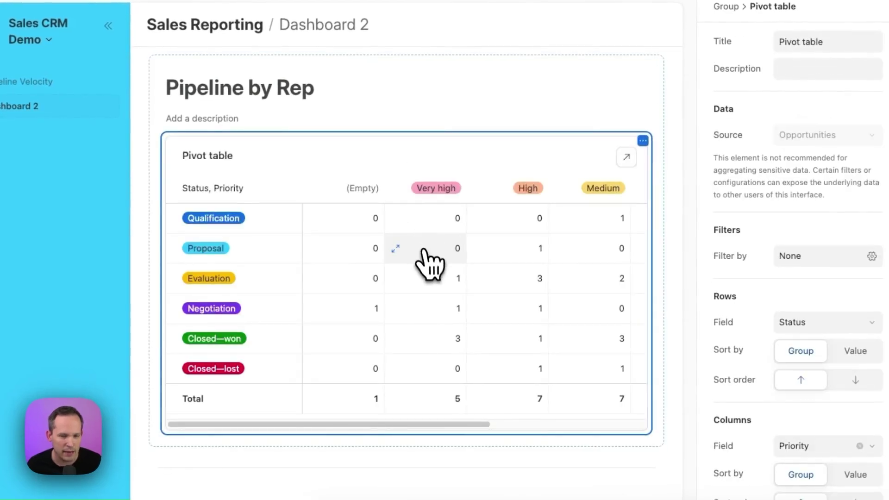
left_click_drag(383, 423, 350, 420)
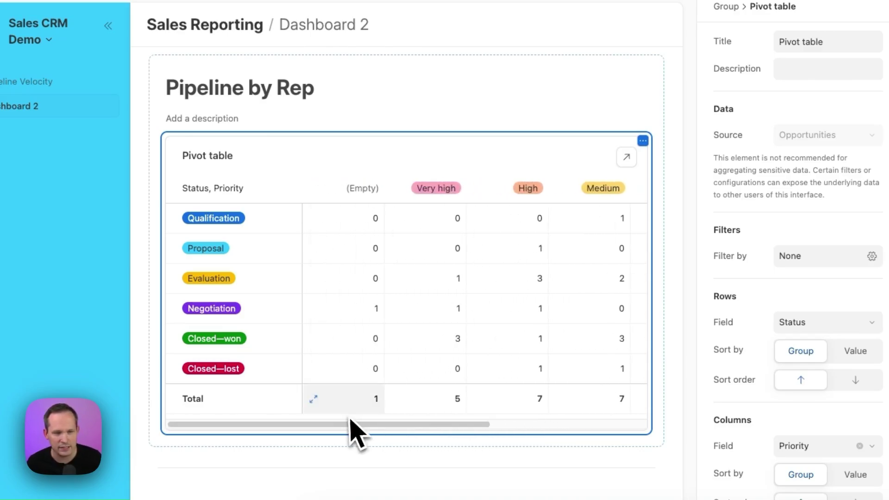
scroll(730, 274, "down", 2)
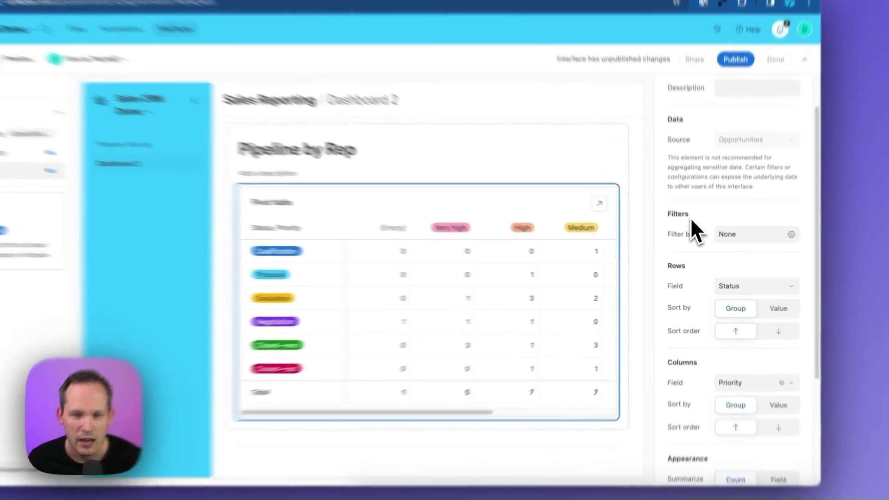
scroll(713, 246, "up", 1)
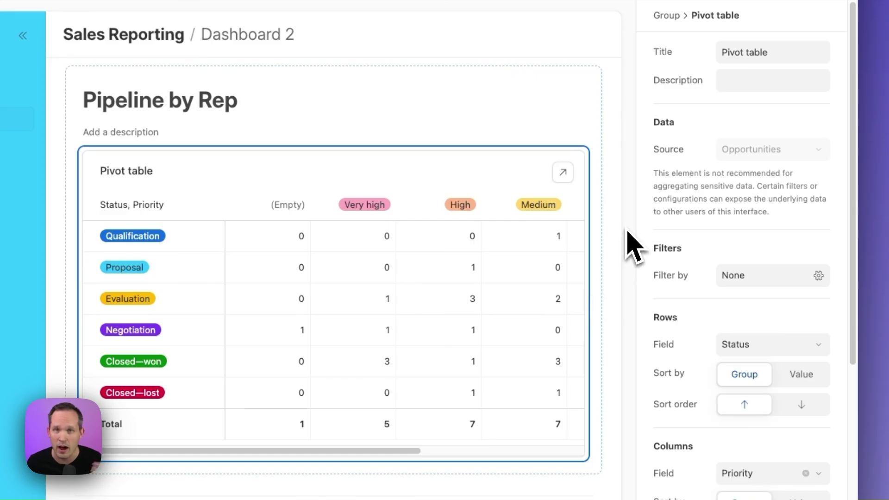
scroll(731, 244, "down", 5)
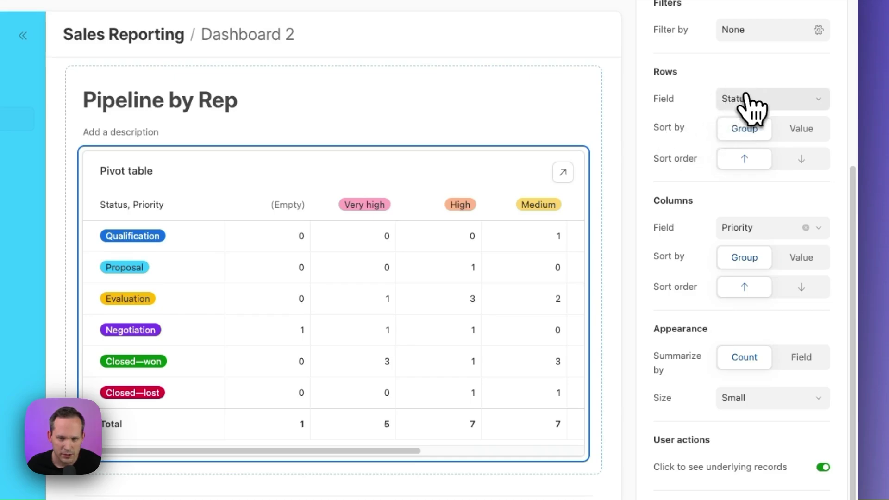
Step: Set the pivot table rows to Owner Name and its columns to Status
left_click(755, 106)
left_click(769, 268)
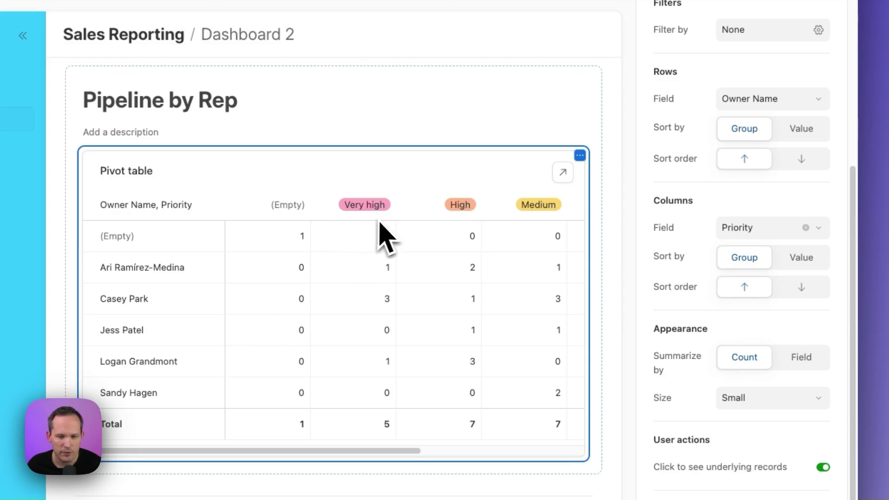
left_click(773, 231)
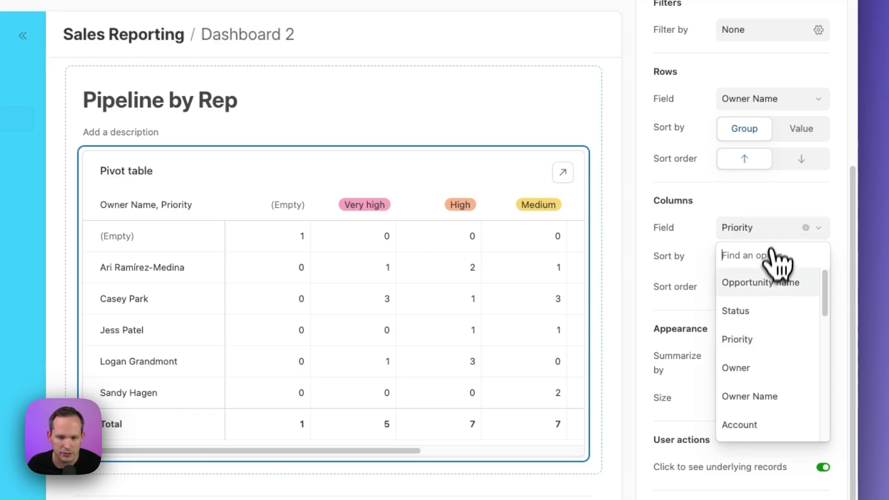
left_click(769, 311)
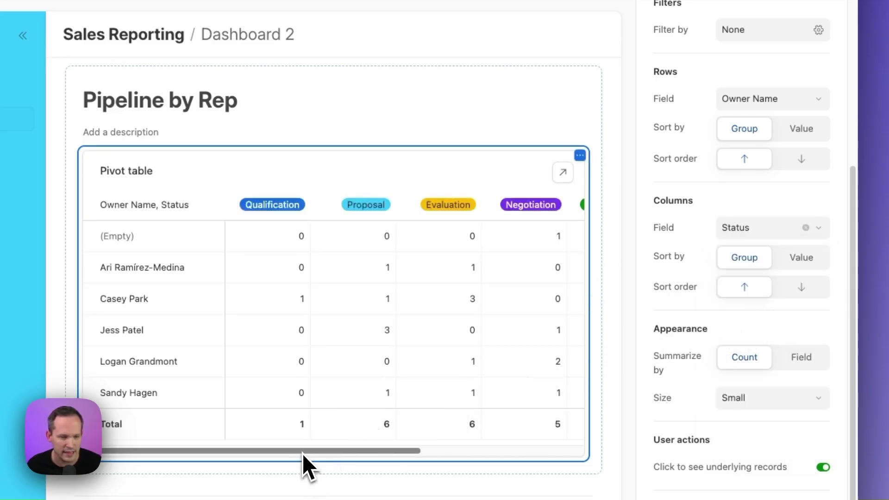
mouse_move(301, 450)
left_mouse_down()
mouse_move(500, 444)
mouse_move(298, 454)
left_mouse_up()
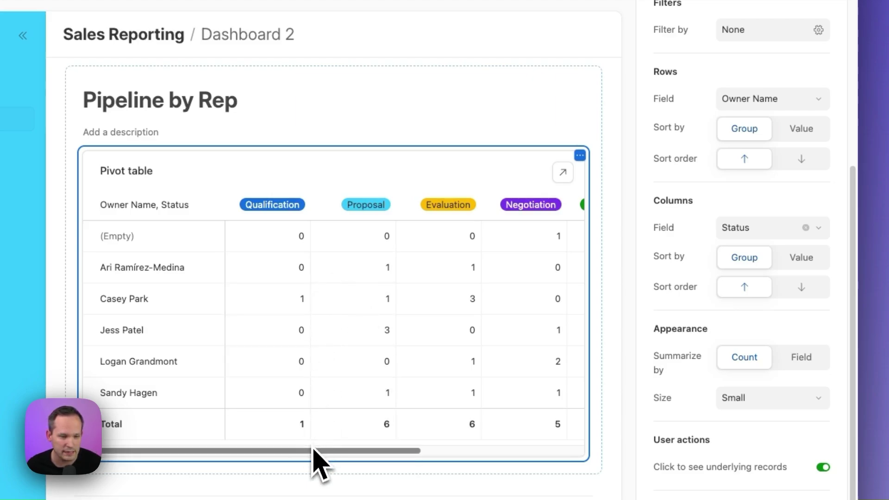
left_click_drag(313, 450, 357, 449)
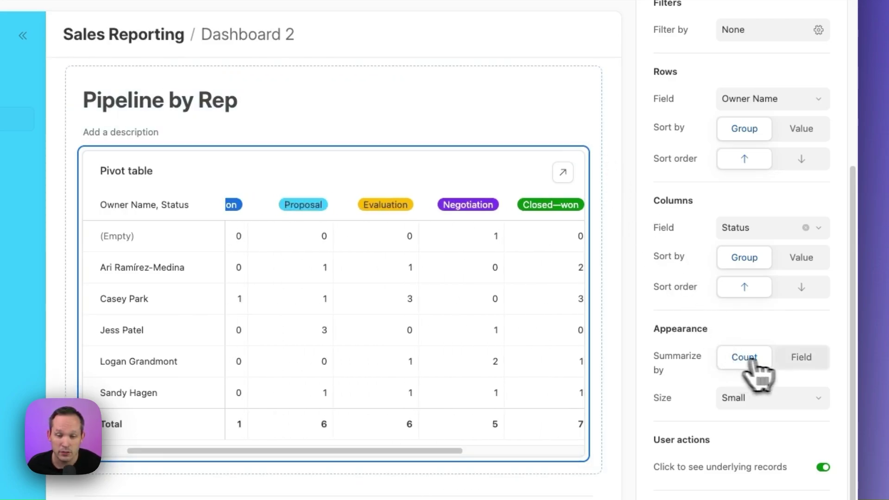
Step: Sum Estimated value in the pivot and inspect the records behind the $288K Closed—won total
left_click(801, 361)
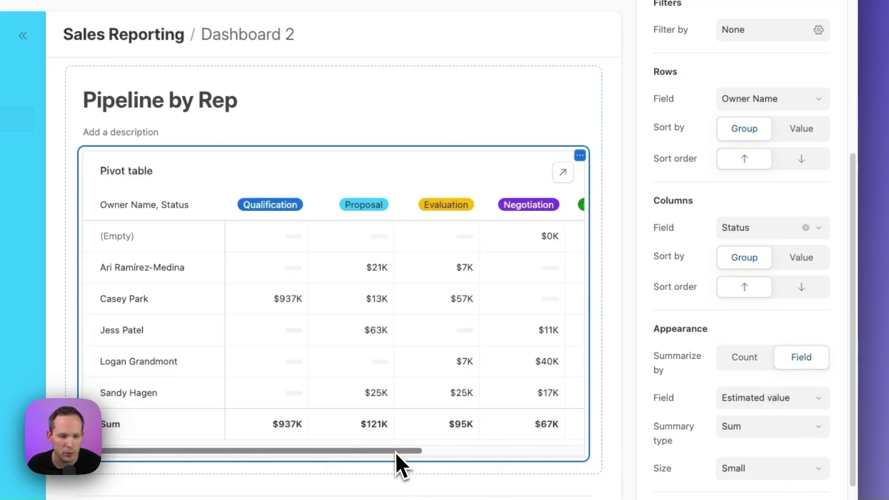
left_click_drag(400, 451, 522, 452)
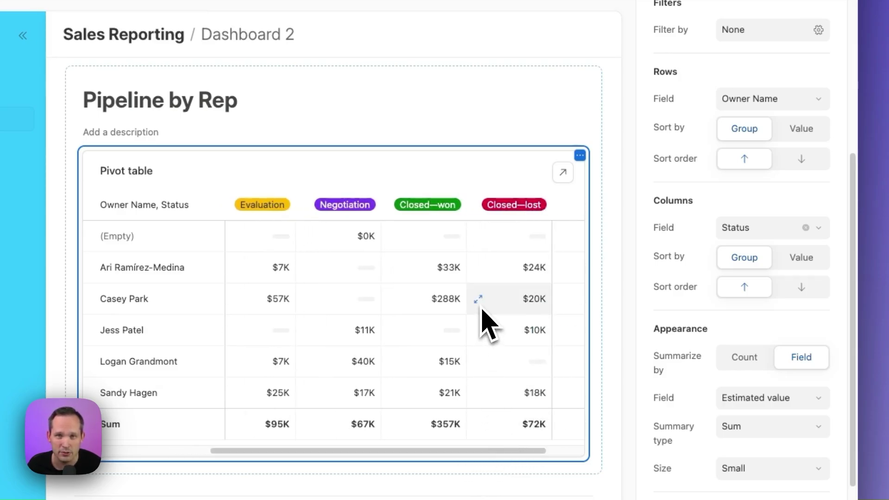
scroll(790, 447, "down", 3)
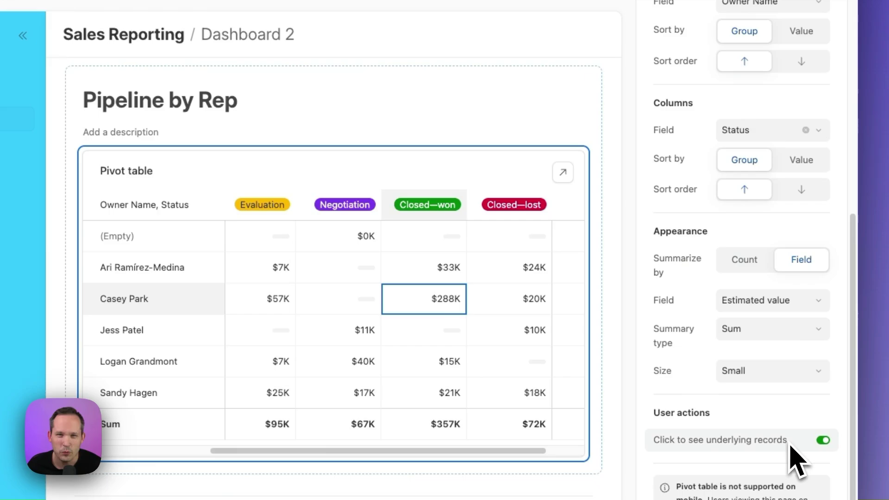
left_click(392, 303)
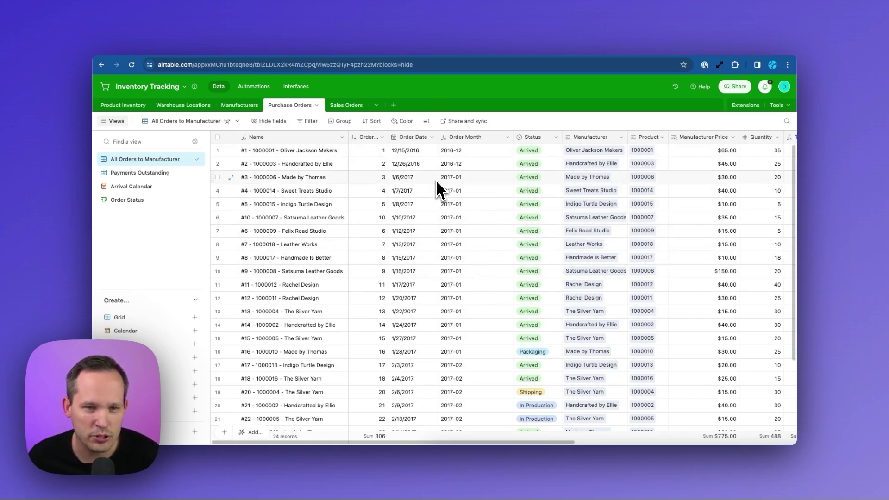
Step: Scroll through the Purchase Orders grid to review its fields
scroll(436, 182, "down", 1)
scroll(436, 182, "up", 1)
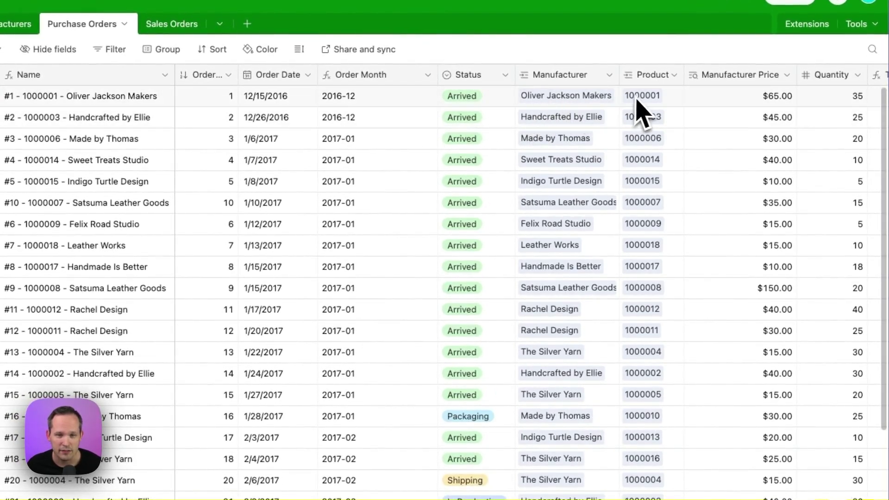
scroll(702, 125, "right", 1)
scroll(706, 116, "right", 5)
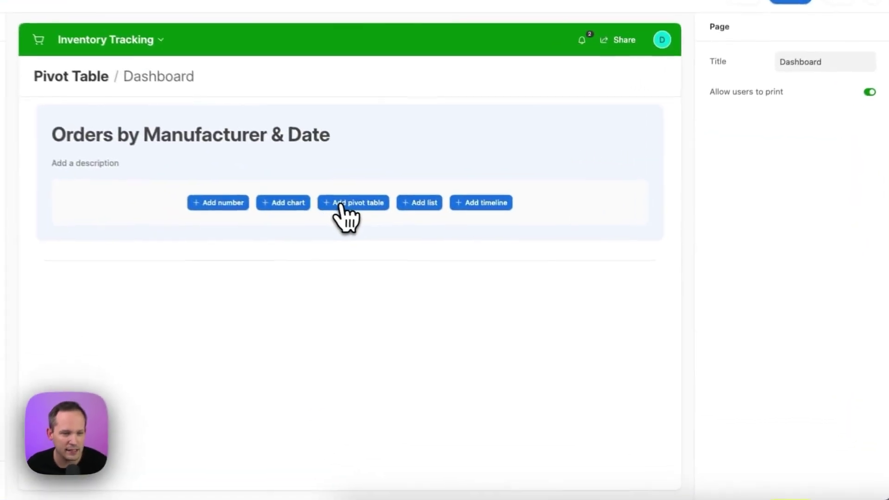
Step: Add a pivot table to the Orders by Manufacturer & Date section
left_click(437, 256)
left_click(338, 201)
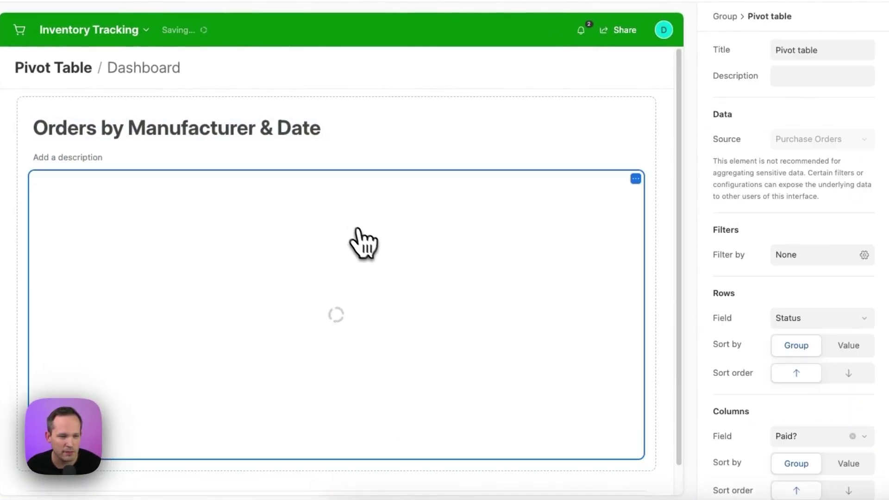
scroll(370, 250, "down", 1)
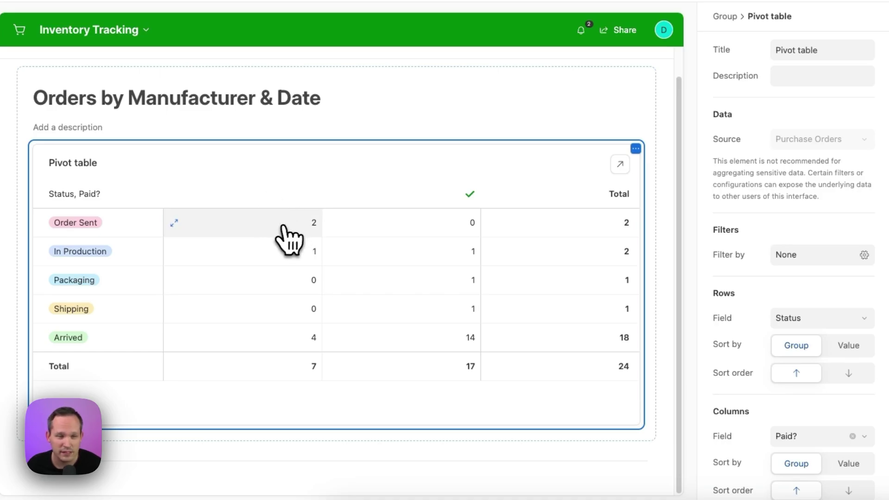
scroll(783, 245, "down", 5)
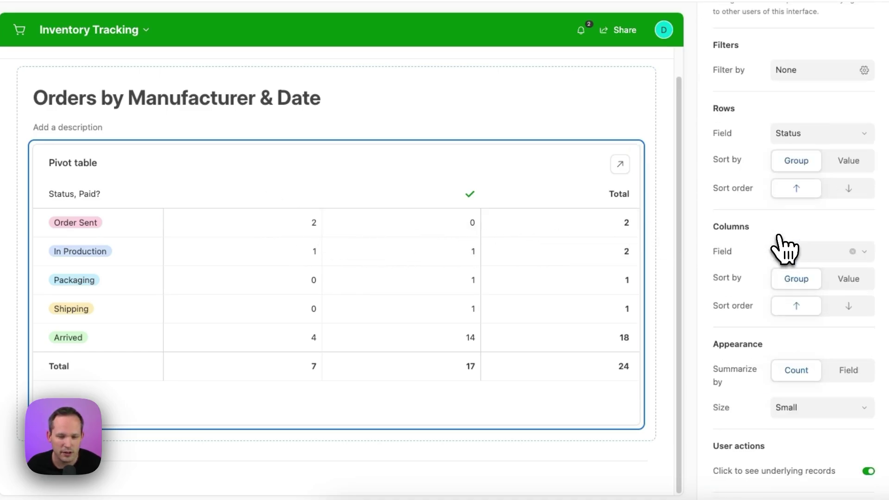
Step: Set the pivot columns to Order Date and the rows to Manufacturer
left_click(800, 251)
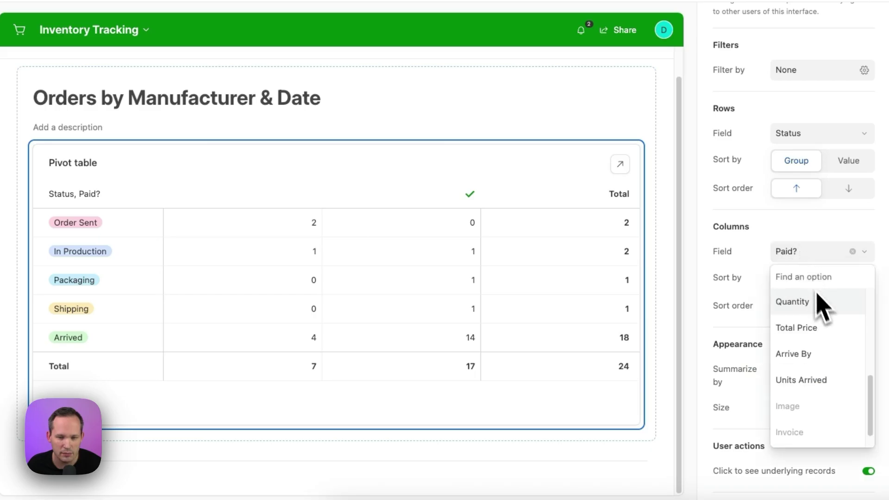
scroll(822, 320, "up", 5)
left_click(815, 355)
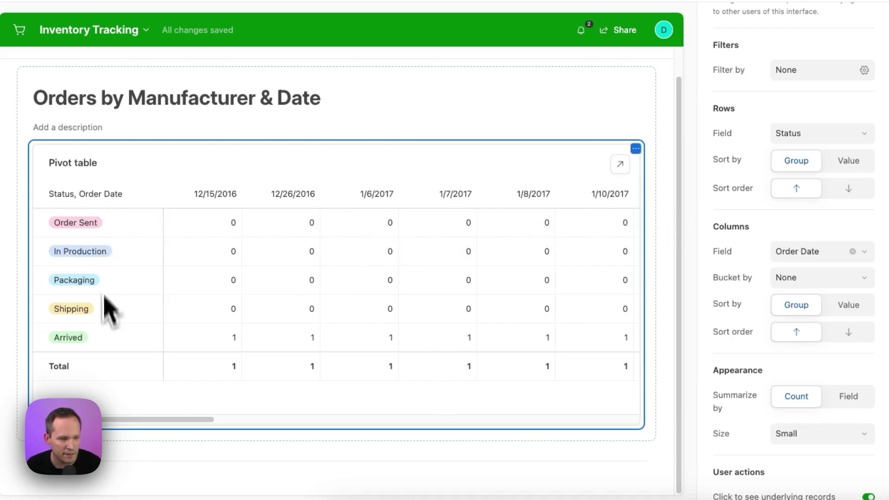
scroll(790, 217, "up", 2)
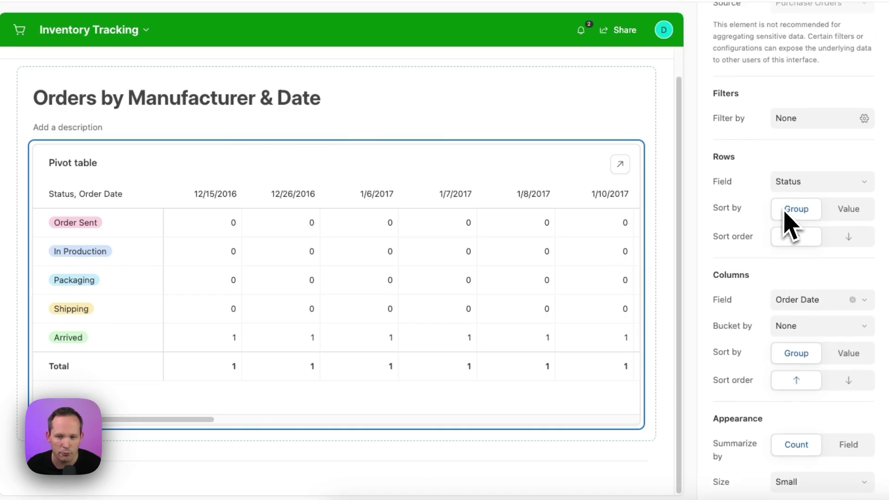
left_click(819, 183)
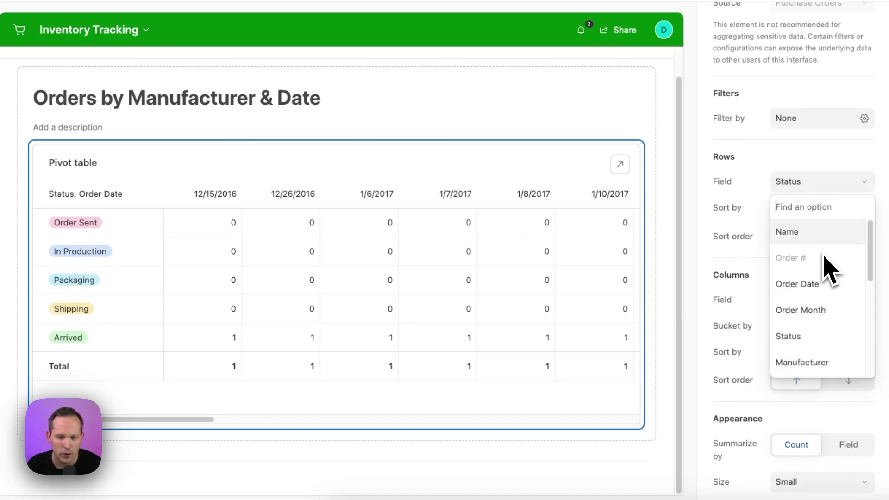
left_click(823, 363)
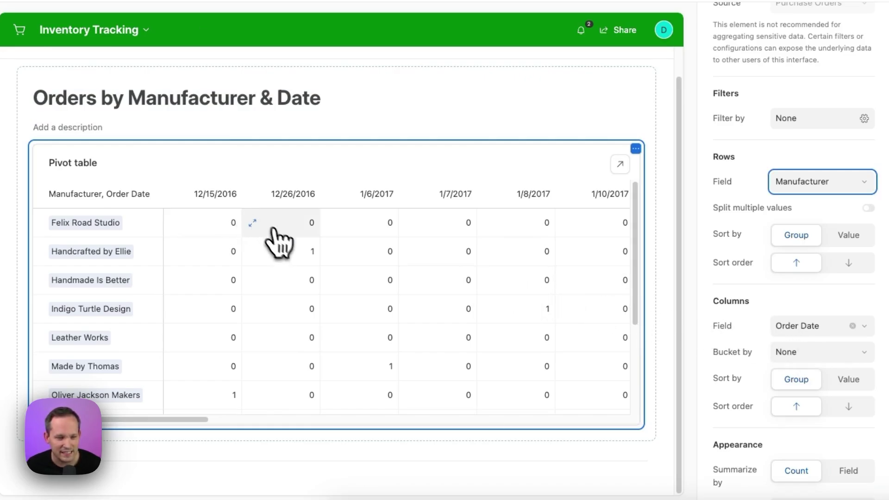
scroll(274, 235, "right", 6)
scroll(283, 250, "right", 10)
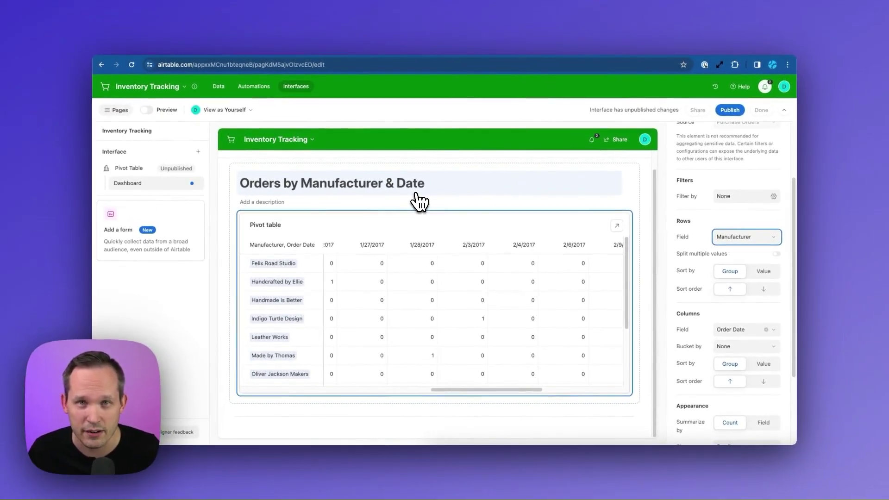
Step: Leave the pivot editor and view the Order Month formula in the Purchase Orders data
key("Escape")
left_click(218, 86)
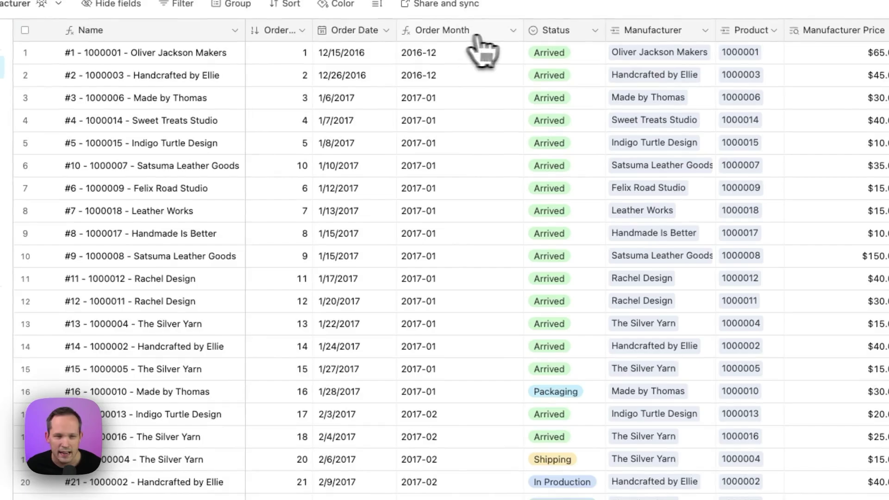
left_click(513, 30)
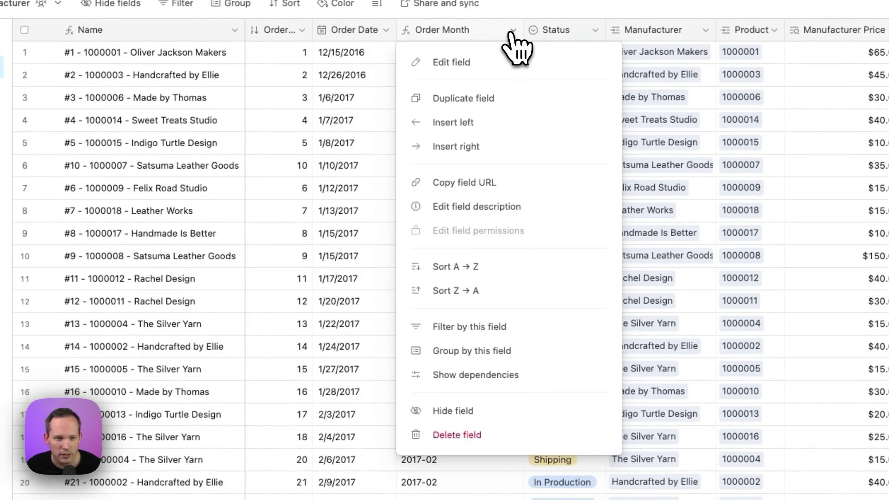
left_click(497, 63)
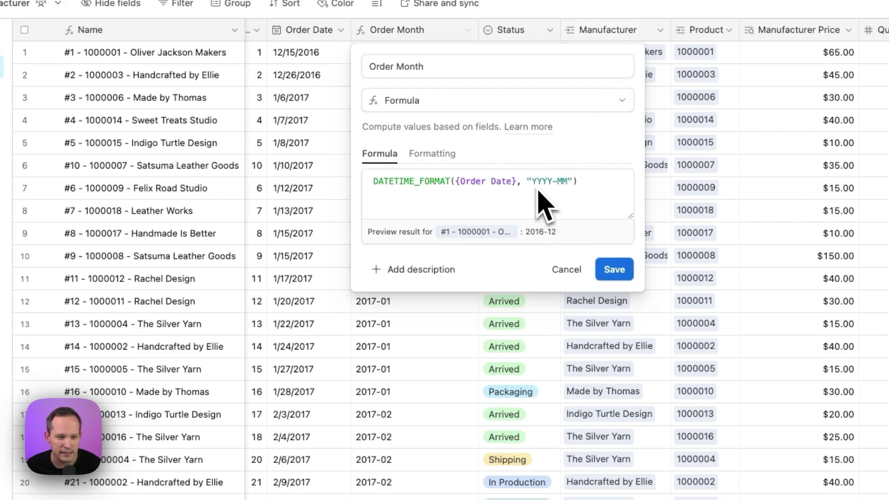
key("Escape")
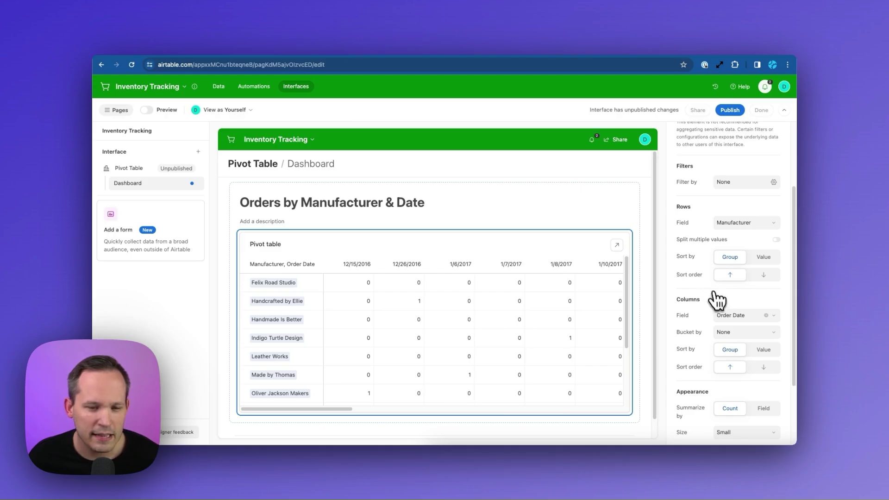
Step: Change the pivot columns field from Order Date to Order Month
left_click(732, 316)
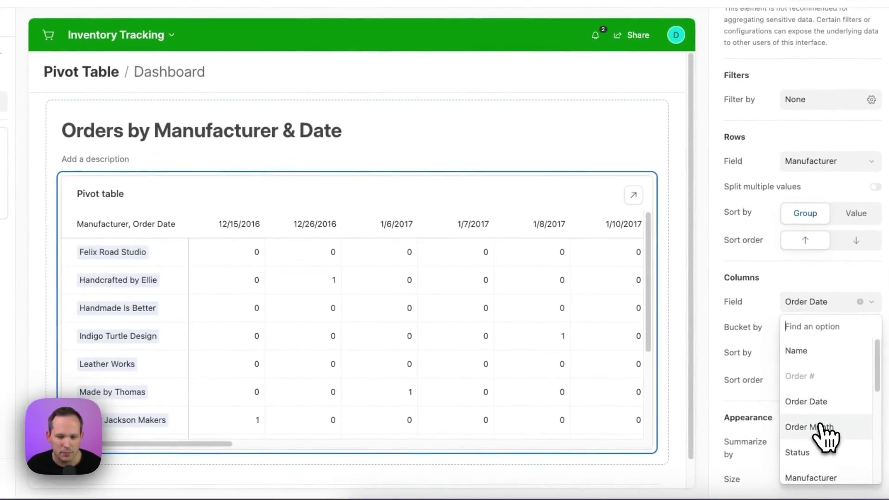
left_click(820, 426)
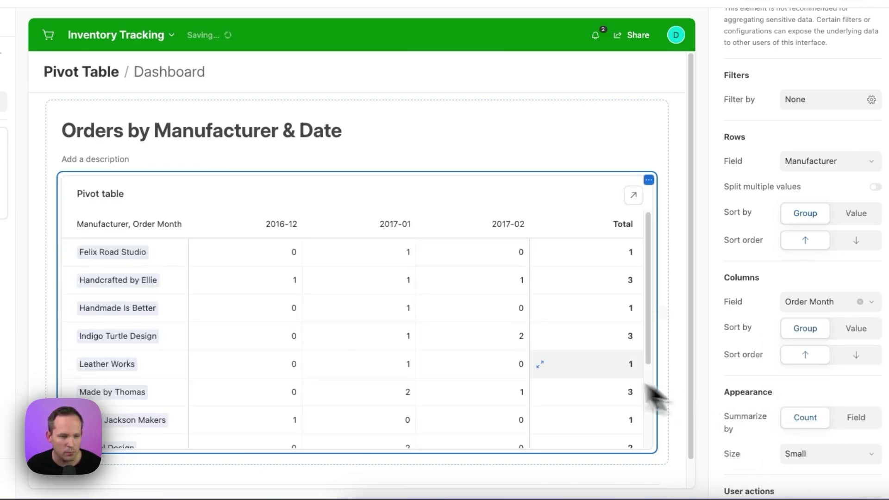
scroll(437, 304, "down", 1)
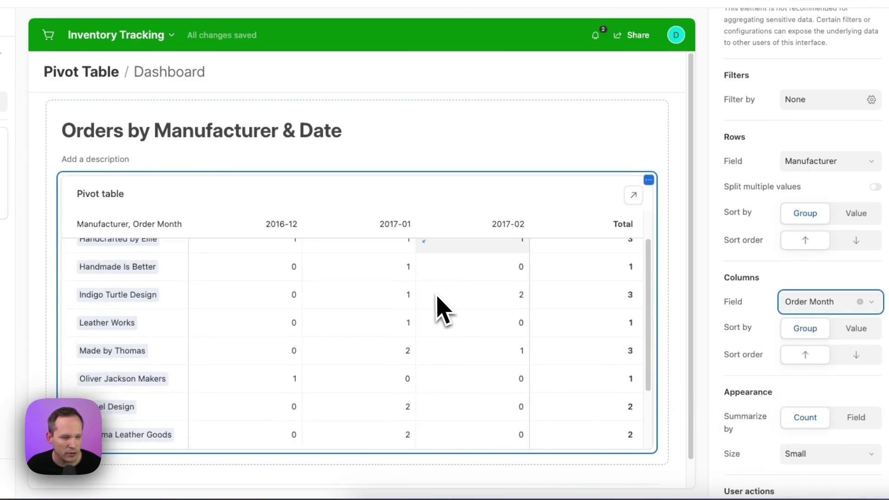
scroll(438, 297, "up", 1)
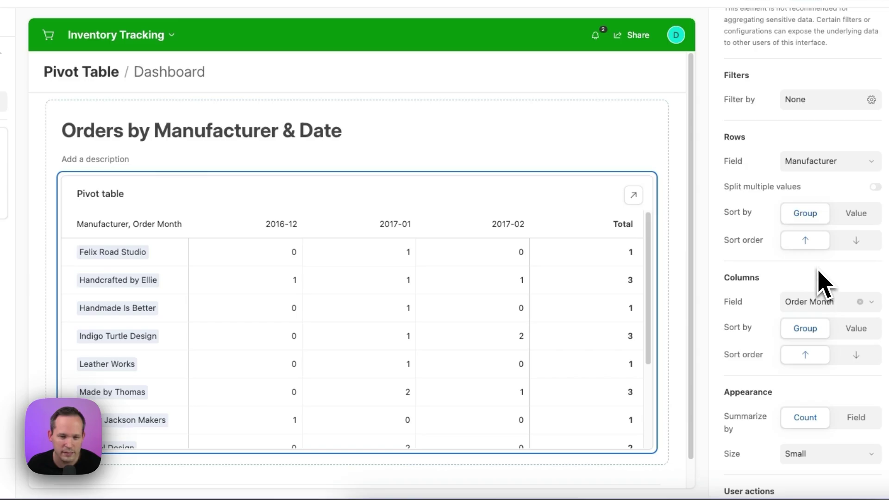
Step: Summarize the pivot by the sum of the Quantity field
scroll(820, 280, "down", 3)
left_click(854, 347)
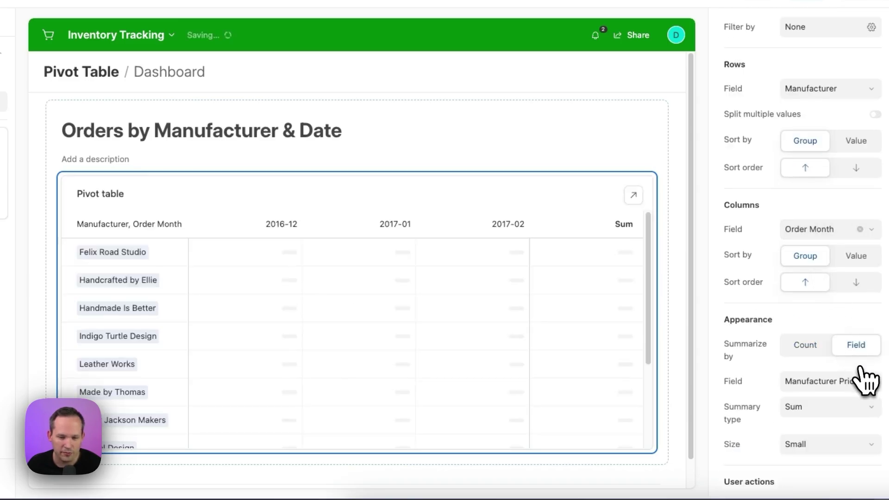
left_click(864, 381)
scroll(852, 279, "down", 3)
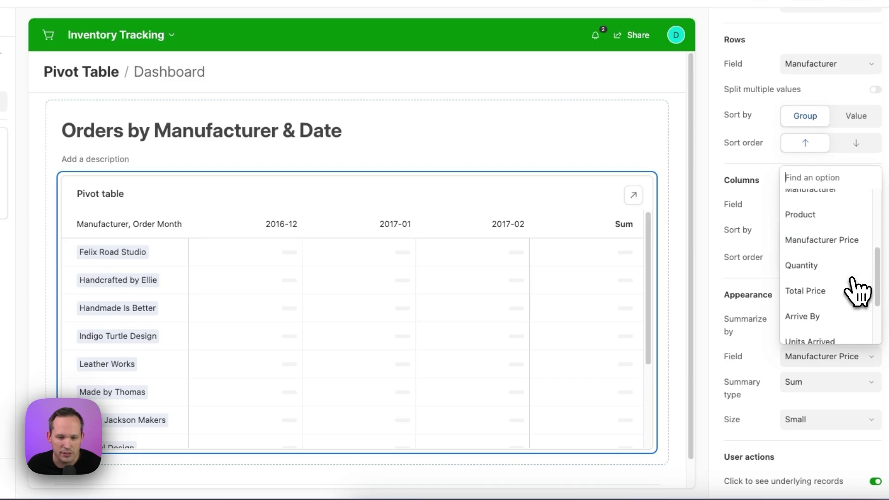
left_click(843, 274)
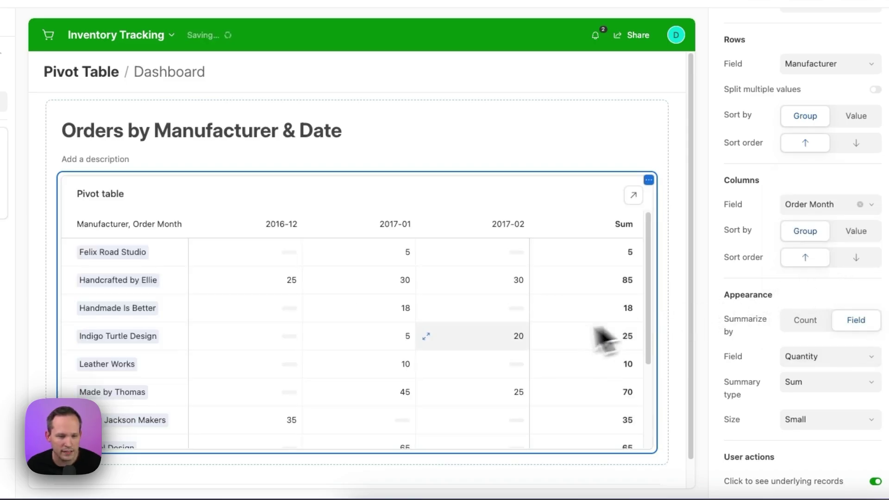
scroll(520, 352, "down", 1)
scroll(520, 353, "up", 1)
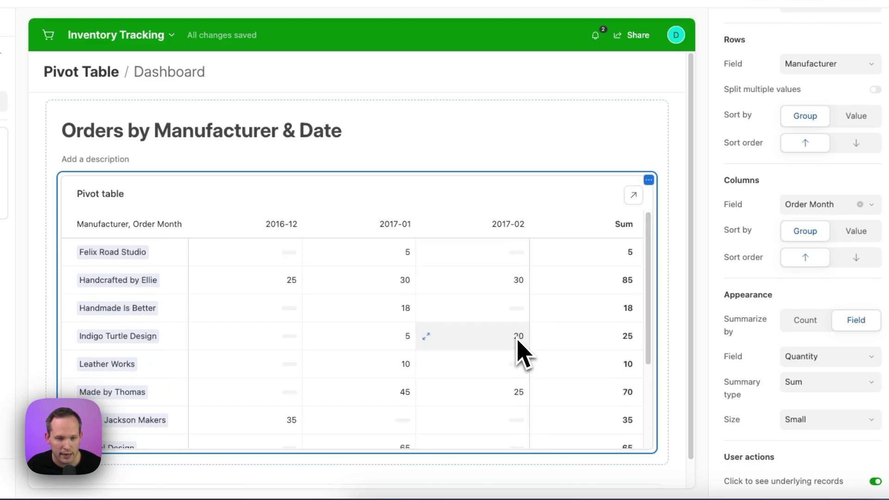
Step: Switch the summed field to Total Price and inspect the Handcrafted by Ellie 2017-02 records
left_click(832, 357)
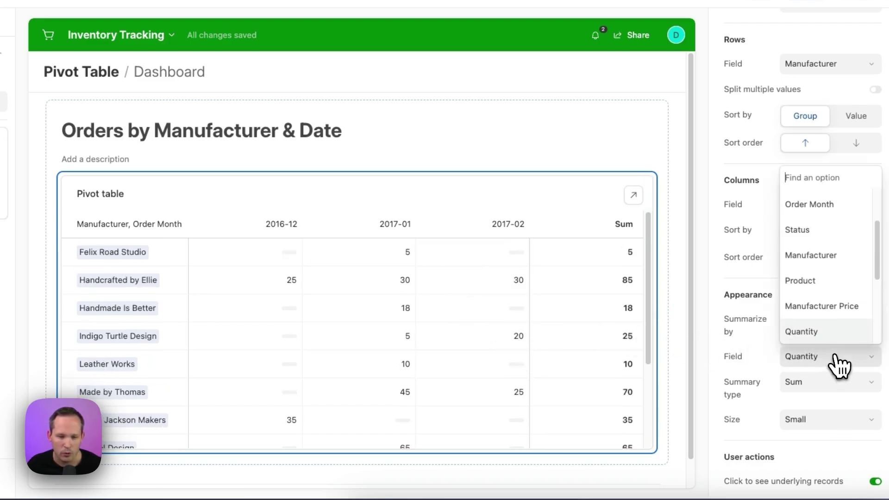
scroll(834, 357, "down", 2)
scroll(843, 312, "up", 3)
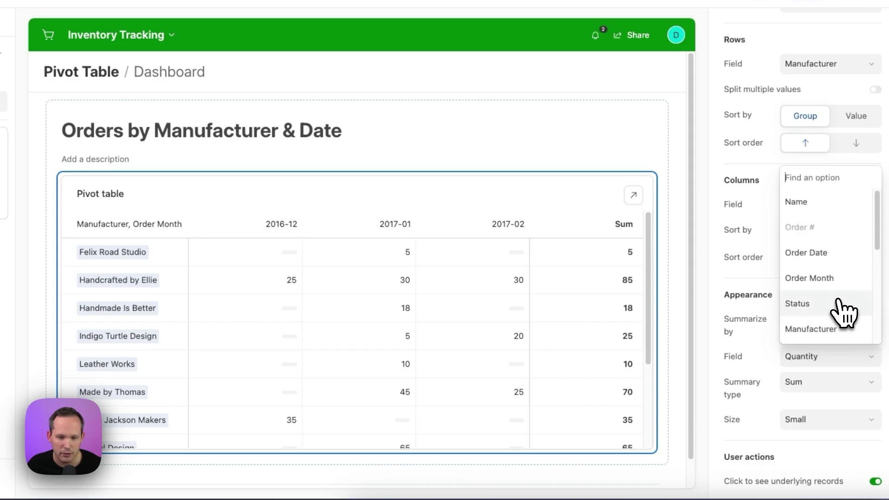
scroll(843, 311, "down", 3)
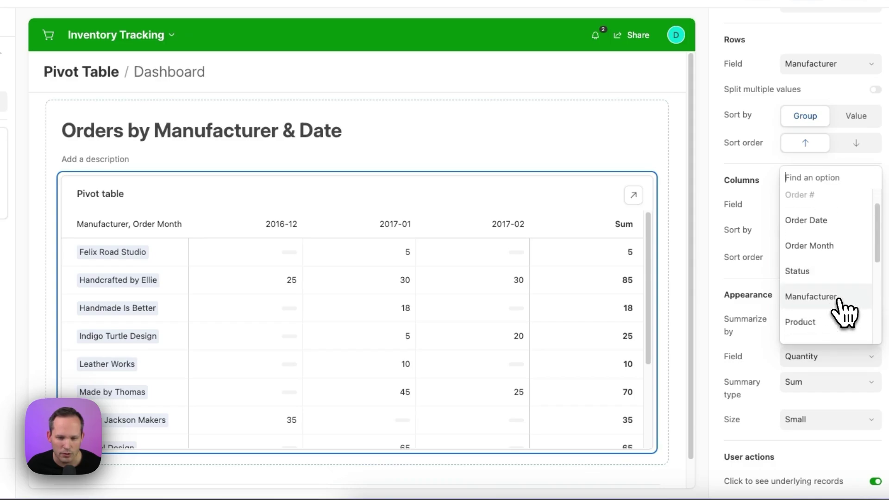
scroll(840, 306, "down", 2)
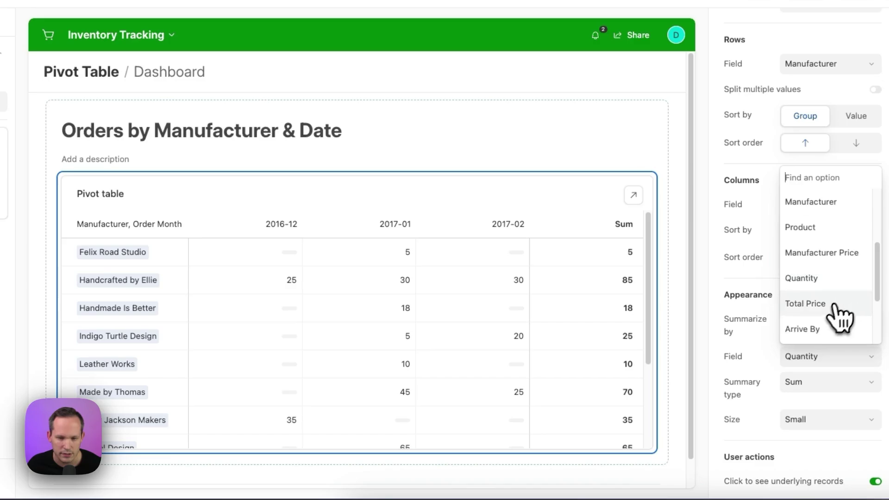
left_click(835, 306)
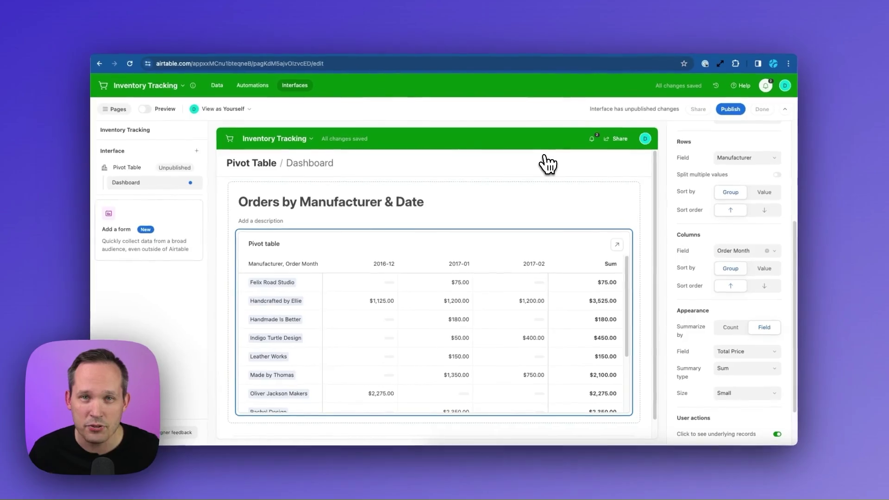
left_click(616, 245)
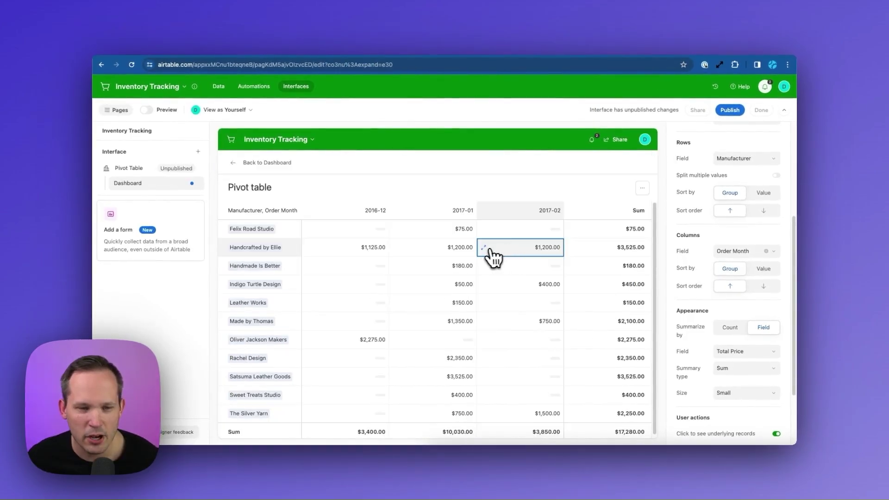
left_click(489, 253)
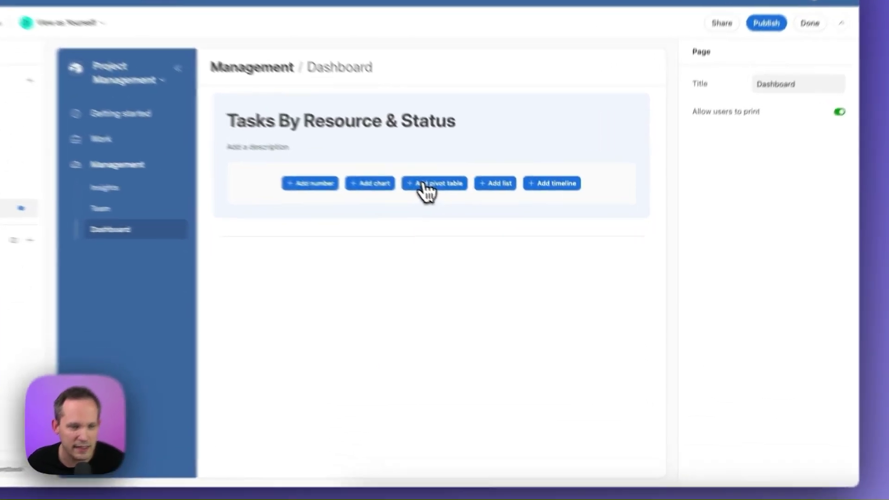
Step: Insert a pivot table with Assignee as rows and Status (To do, In progress, Done) as columns
left_click(484, 227)
left_click(732, 300)
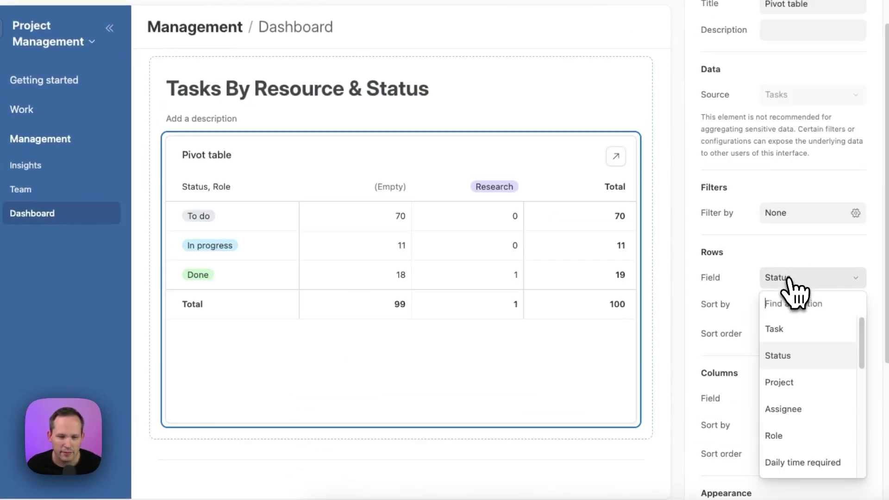
left_click(827, 409)
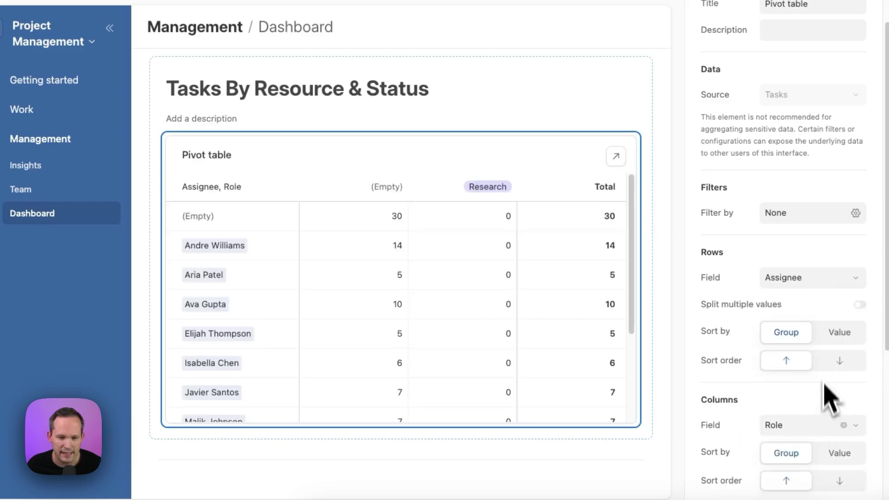
scroll(829, 398, "down", 5)
left_click(769, 183)
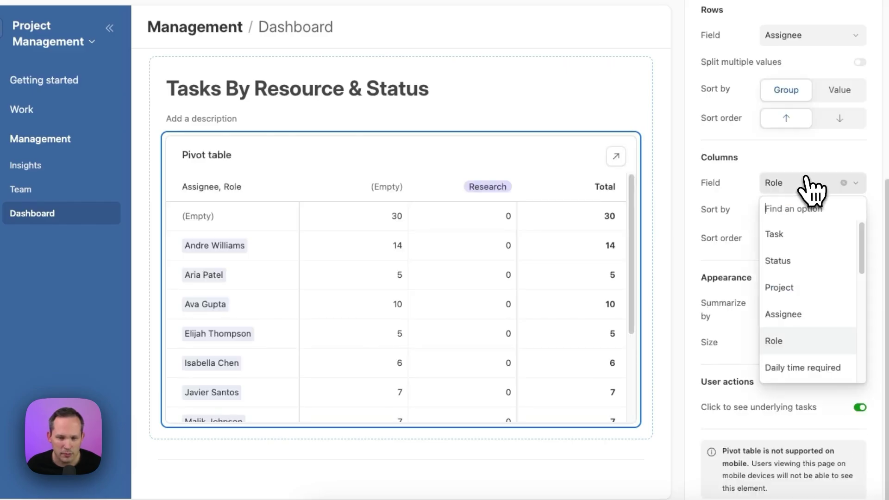
left_click(795, 264)
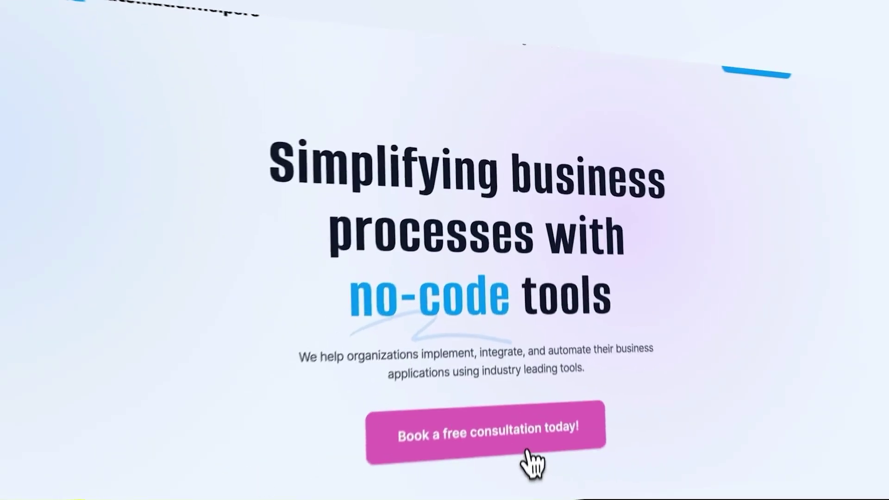
Step: Go to the Book a Call page via the homepage's 'Book a free consultation today' button
left_click(533, 352)
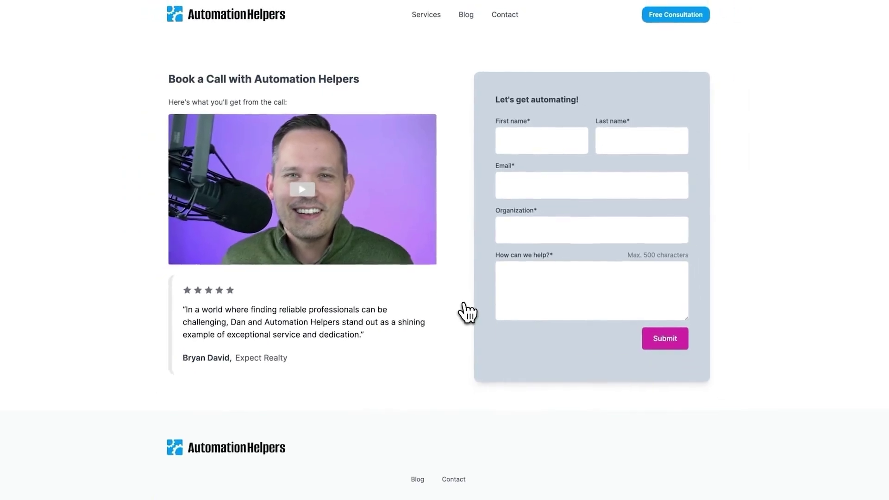